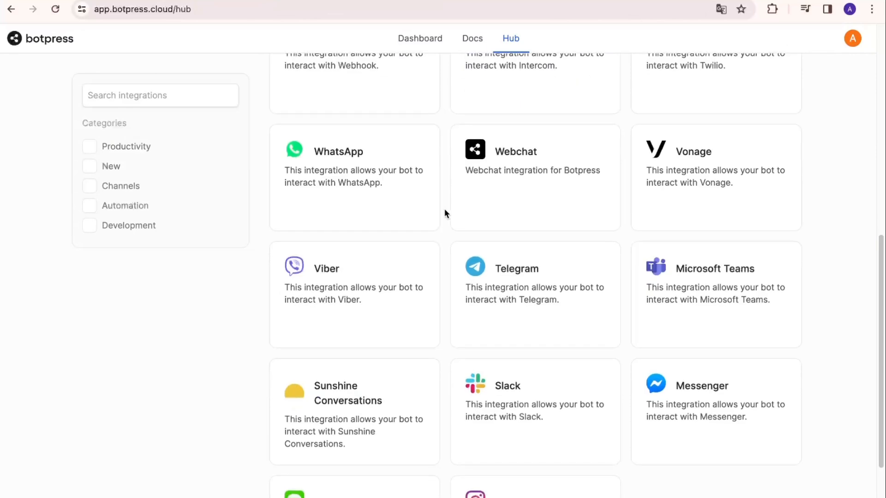
# Find the WhatsApp card in the Botpress Hub and install it into projet 1.
pyautogui.scroll(12, 445, 210)
pyautogui.scroll(-10, 463, 268)
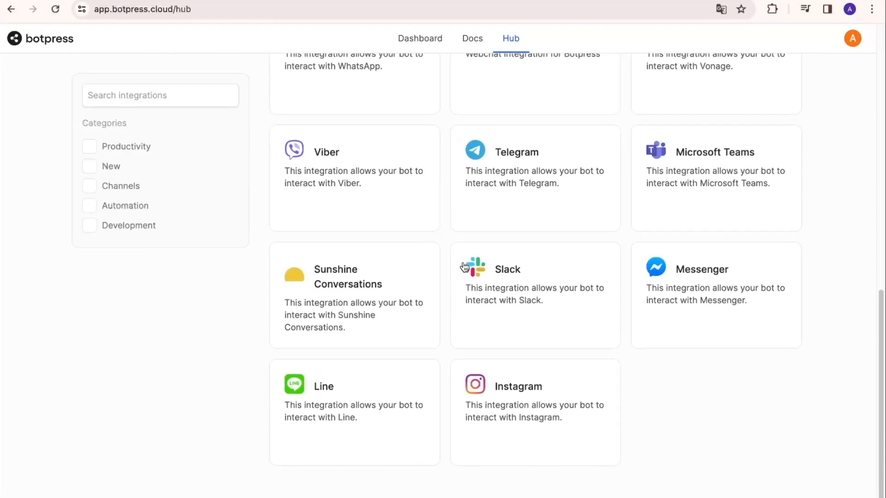
pyautogui.scroll(8, 461, 267)
pyautogui.scroll(2, 368, 200)
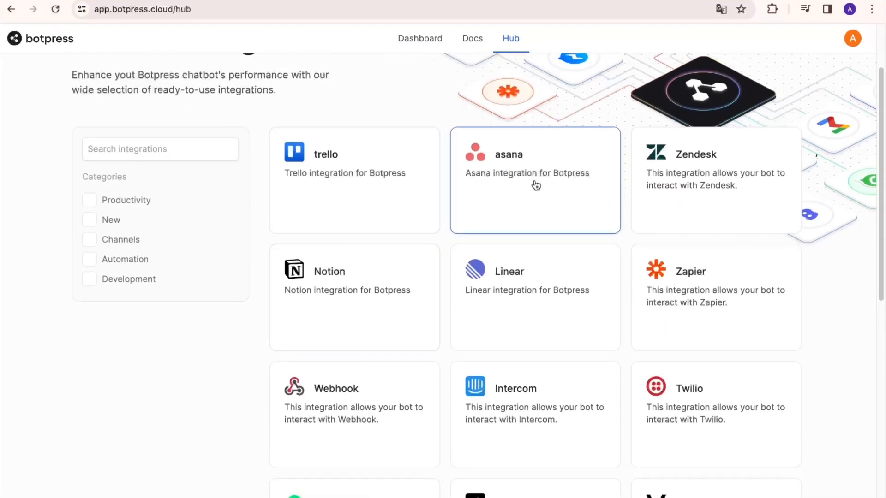
pyautogui.scroll(-10, 616, 219)
pyautogui.scroll(2, 617, 223)
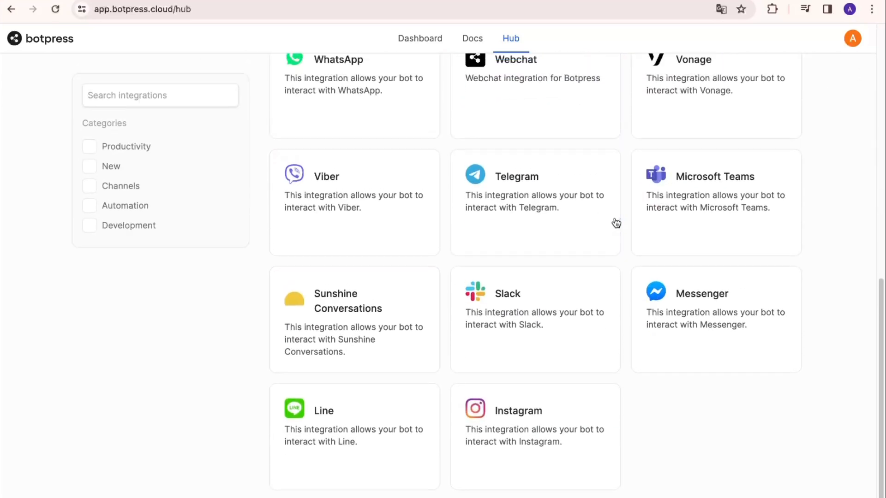
pyautogui.click(375, 103)
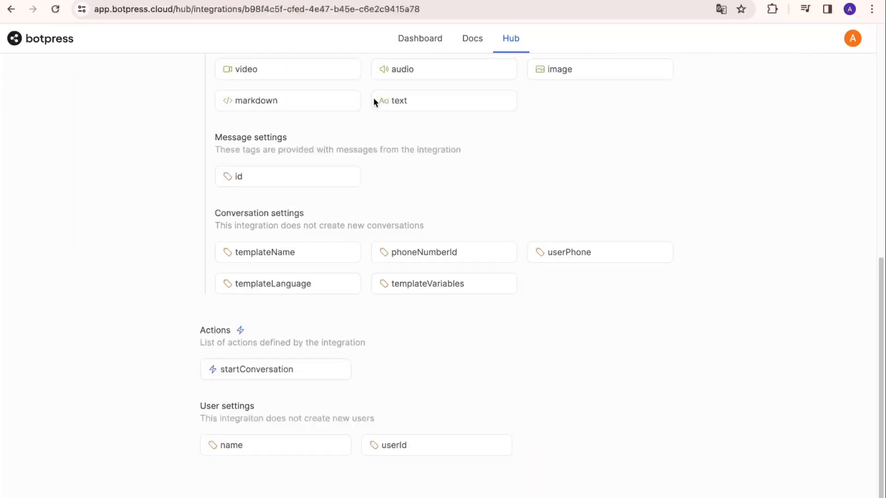
pyautogui.scroll(10, 391, 143)
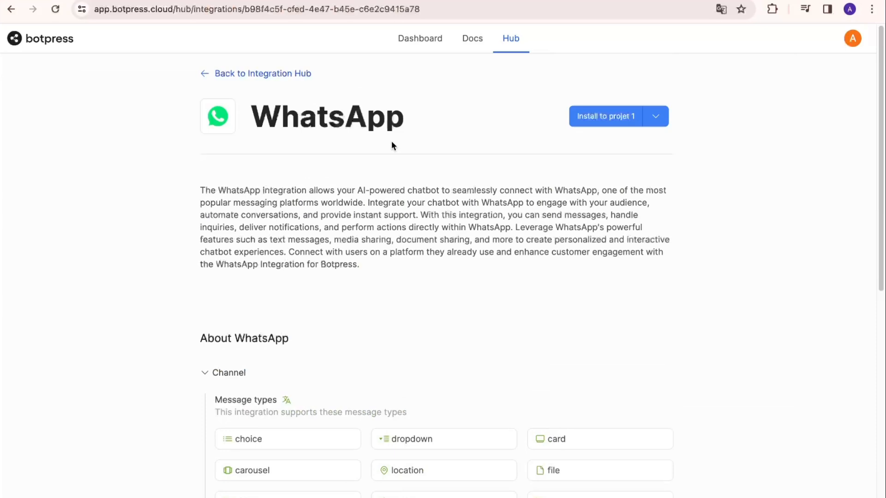
pyautogui.click(610, 117)
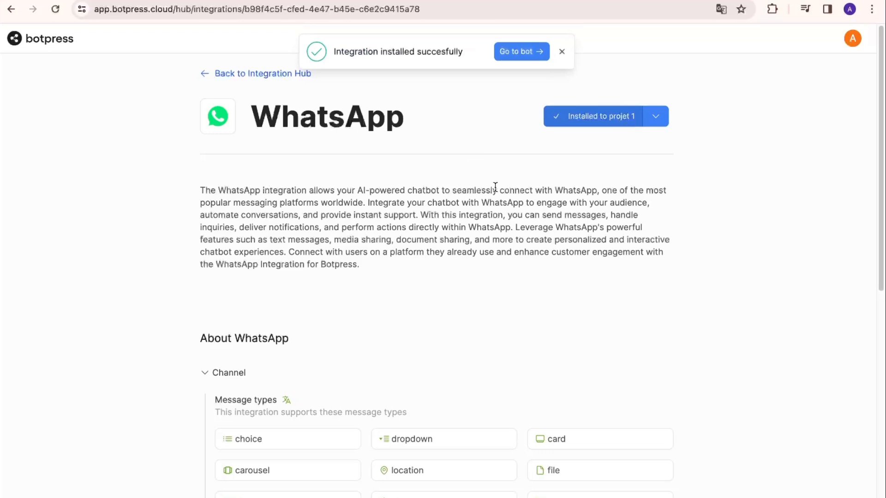
pyautogui.click(262, 74)
# Open projet 1 from the Dashboard and show its Integrations settings.
pyautogui.click(56, 49)
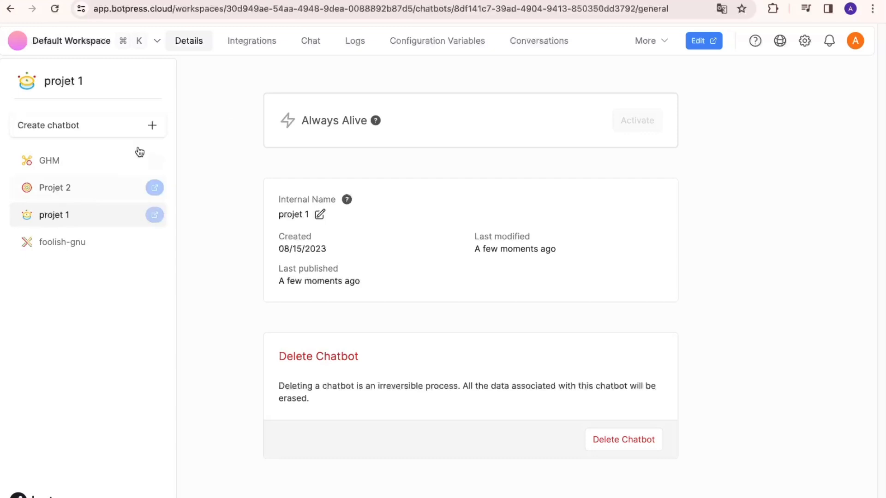
pyautogui.click(249, 40)
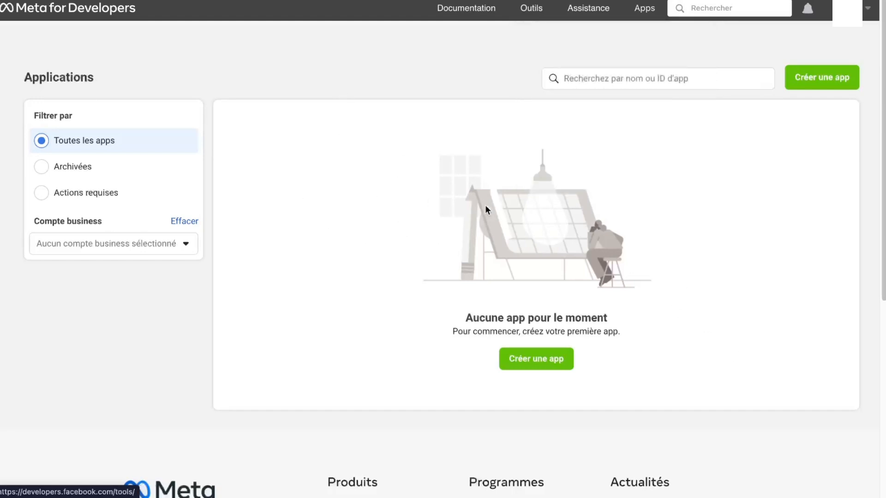
# Create an Autre/Entreprise-type Meta app named 'Test chatbot', confirming with the account password.
pyautogui.click(808, 83)
pyautogui.click(327, 354)
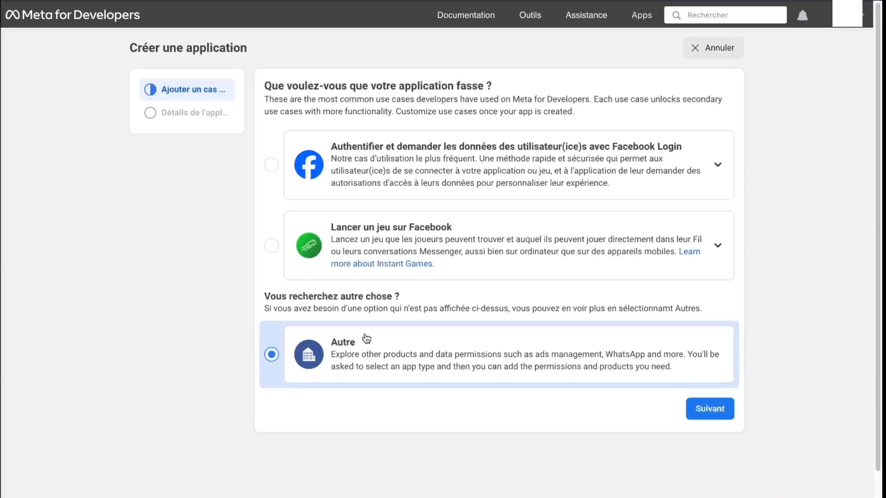
pyautogui.click(709, 409)
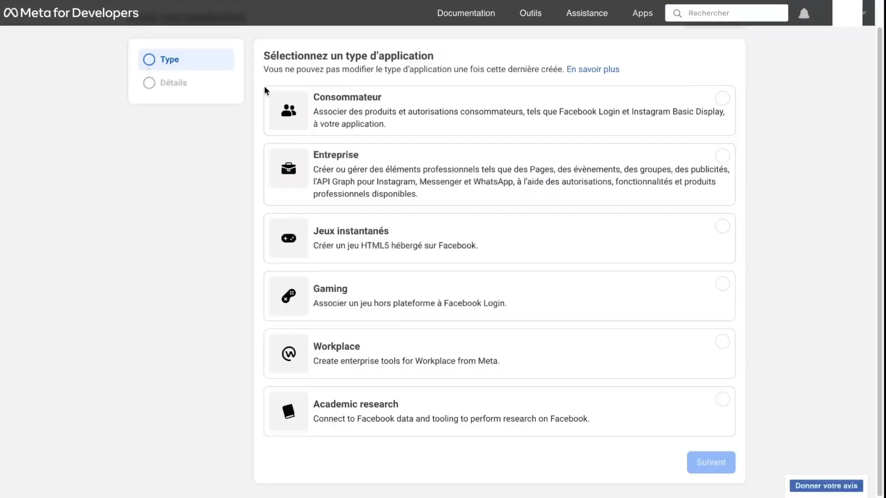
pyautogui.click(391, 163)
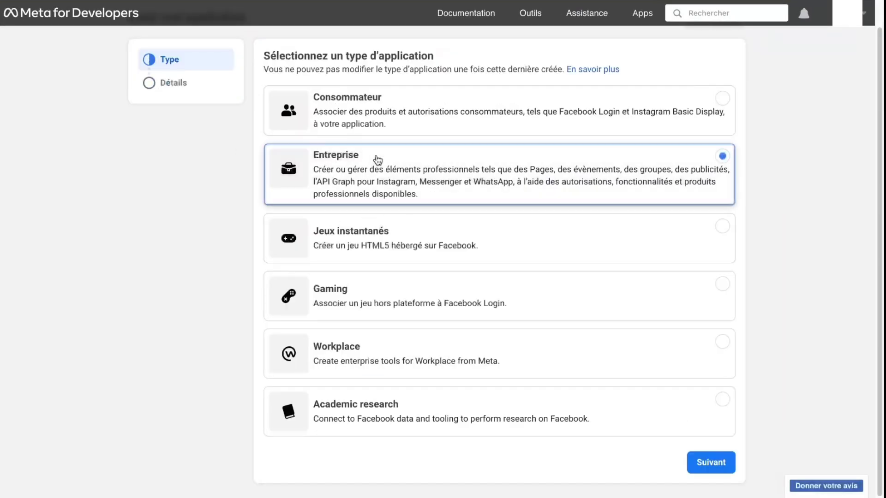
pyautogui.click(704, 460)
pyautogui.write('Test chatbot')
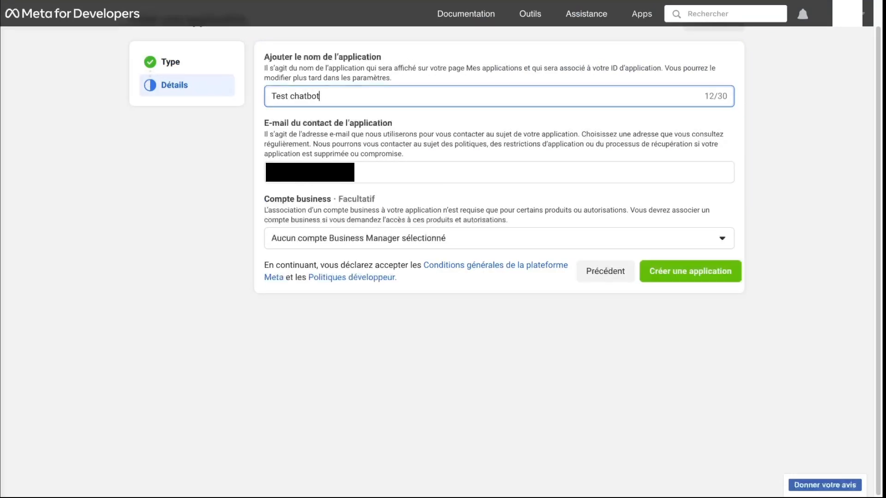
pyautogui.click(659, 272)
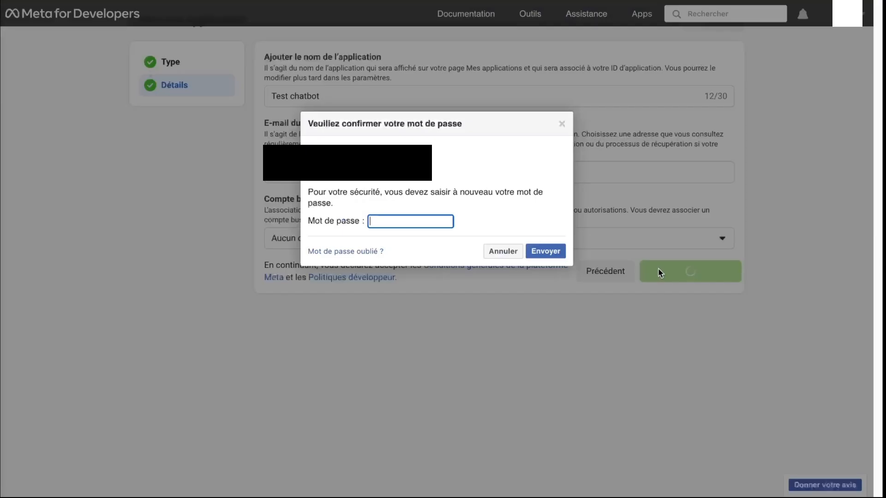
pyautogui.write('•••••••••')
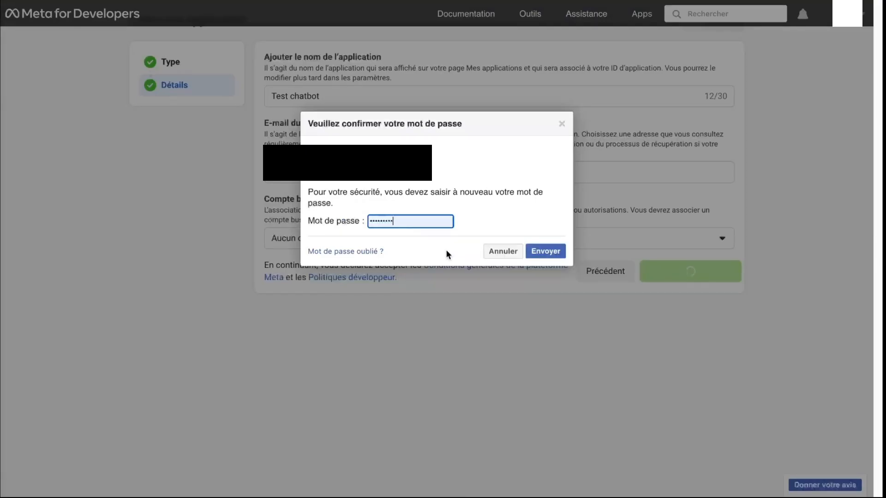
pyautogui.click(557, 253)
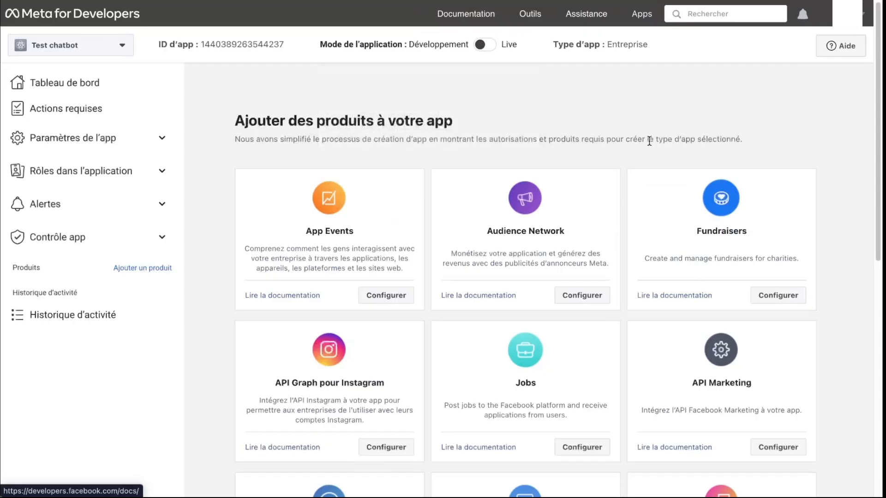
# Add the WhatsApp product to the app and continue past the business account notice.
pyautogui.scroll(-4, 641, 146)
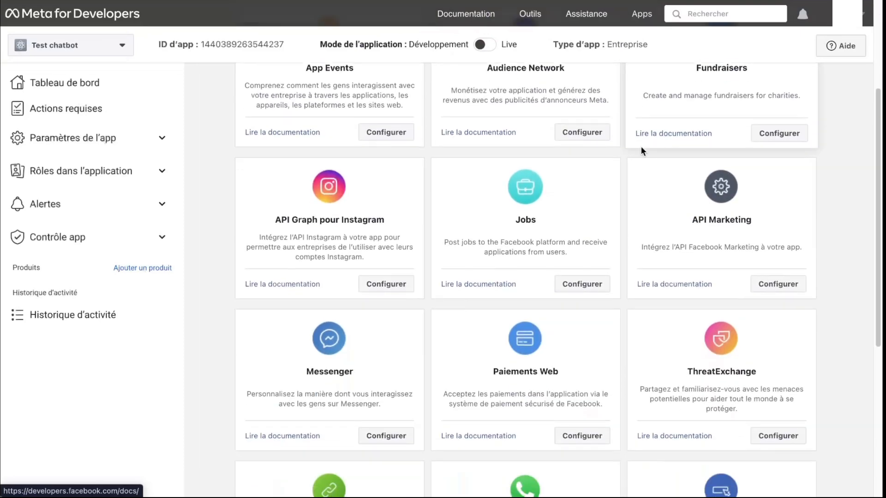
pyautogui.scroll(-2, 383, 194)
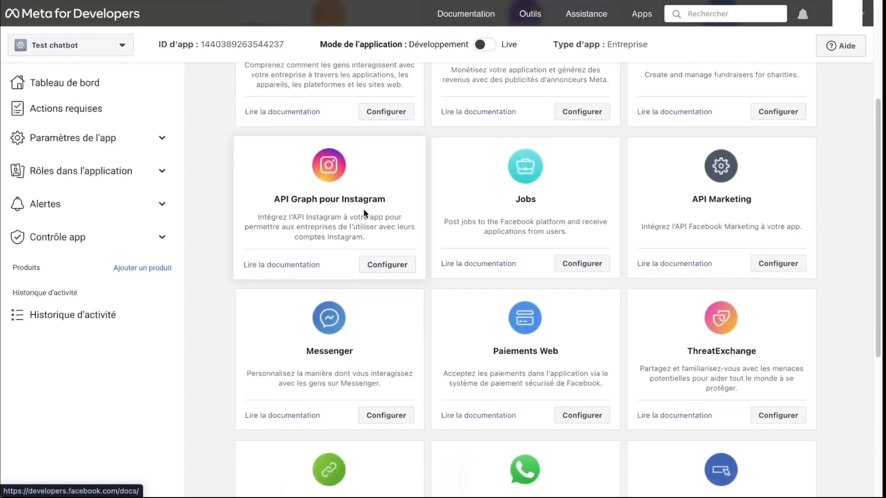
pyautogui.scroll(-2, 426, 131)
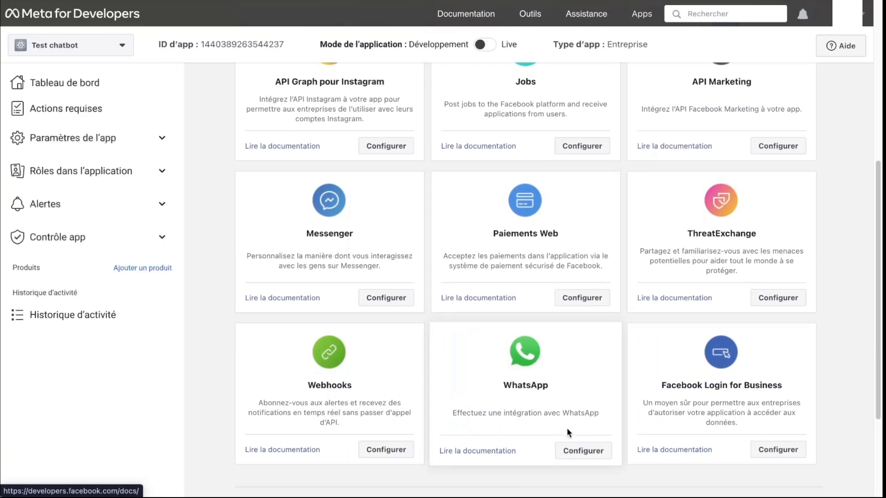
pyautogui.click(585, 373)
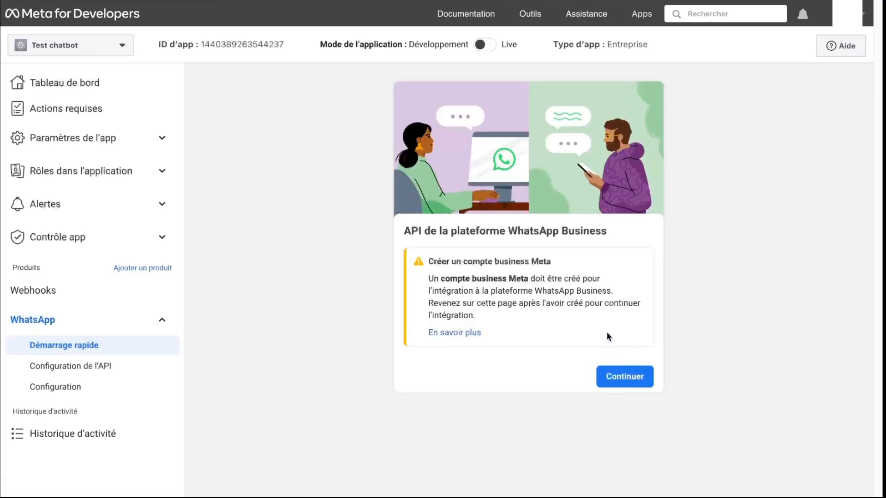
pyautogui.click(628, 376)
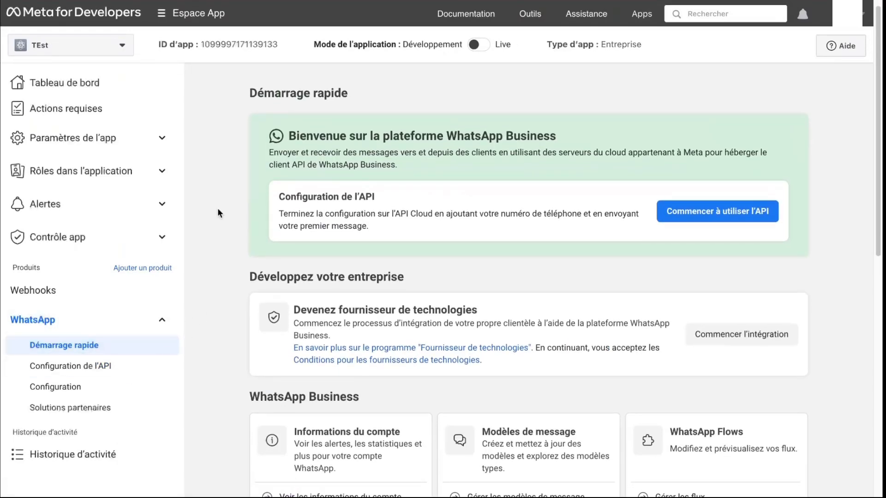
# Copy the temporary access token from Configuration de l'API into Botpress's Access Token field.
pyautogui.click(93, 370)
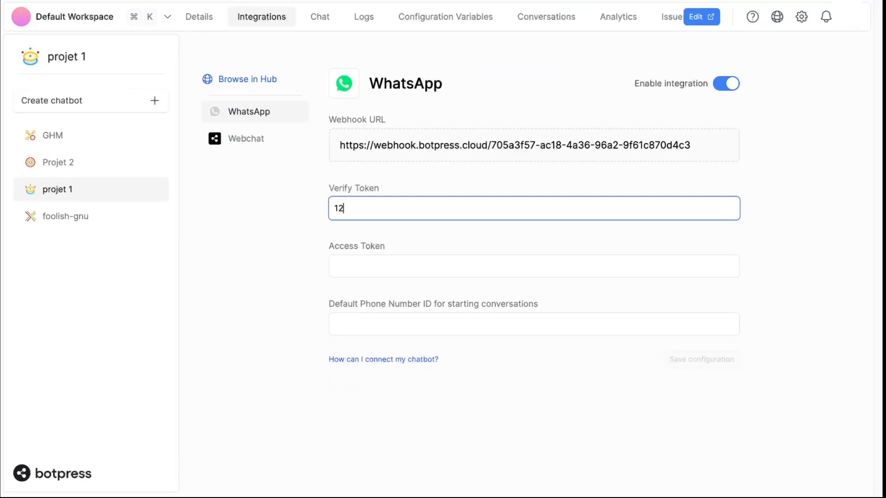
pyautogui.write('345')
pyautogui.click(249, 274)
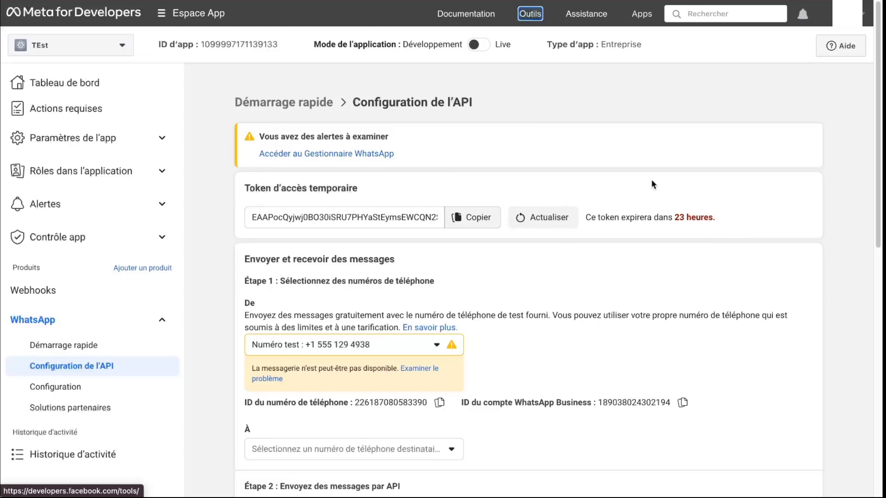
pyautogui.click(472, 217)
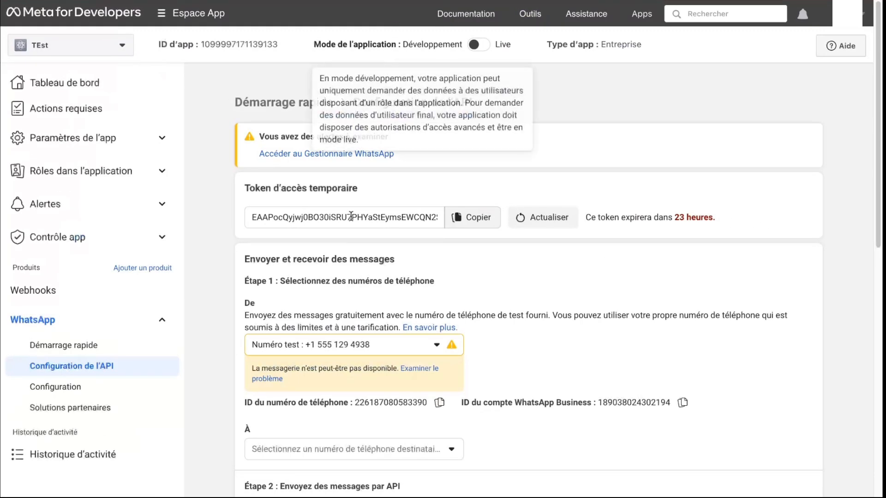
pyautogui.scroll(-2, 254, 279)
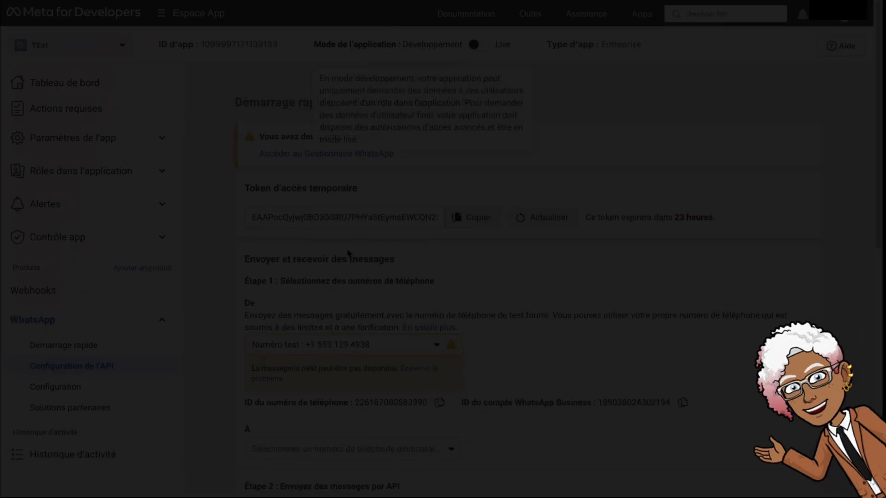
pyautogui.scroll(-2, 353, 305)
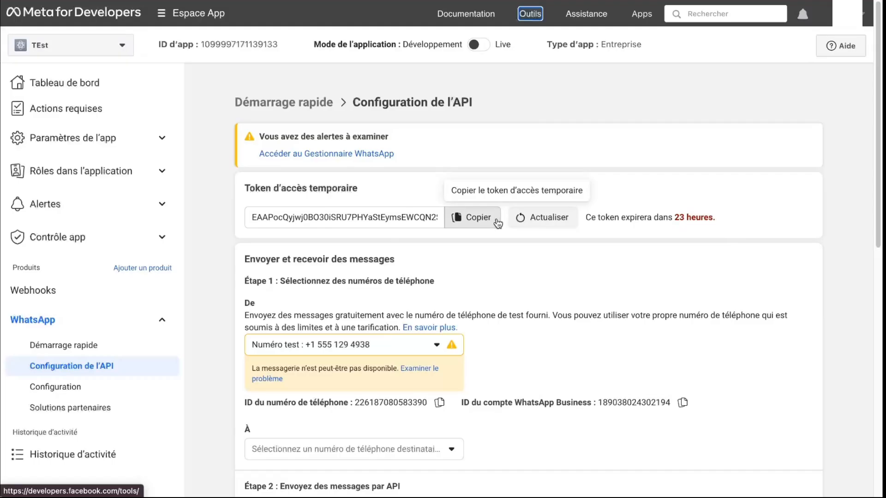
pyautogui.click(487, 220)
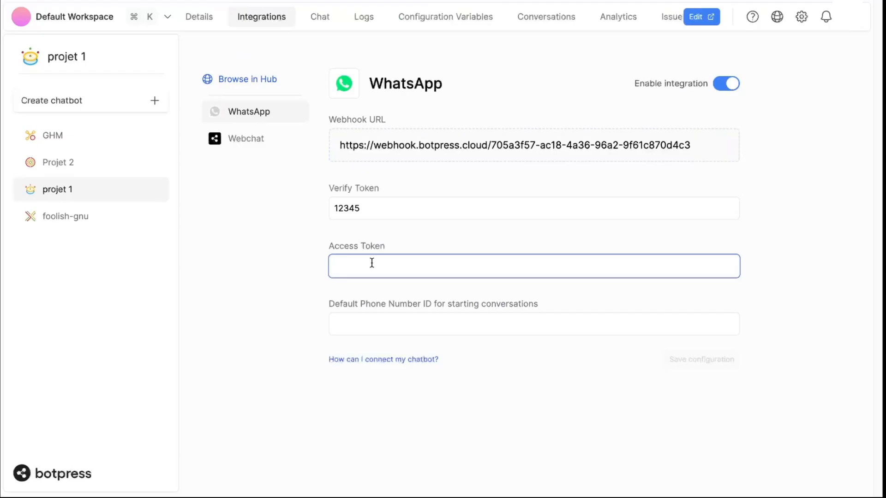
pyautogui.hotkey('ctrl', 'v')
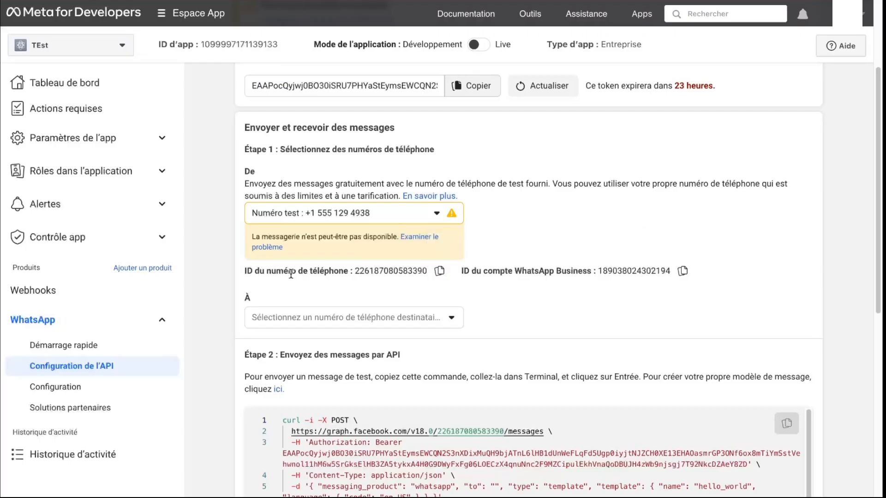
# Copy the test number's phone number ID into Botpress and save the integration.
pyautogui.click(439, 271)
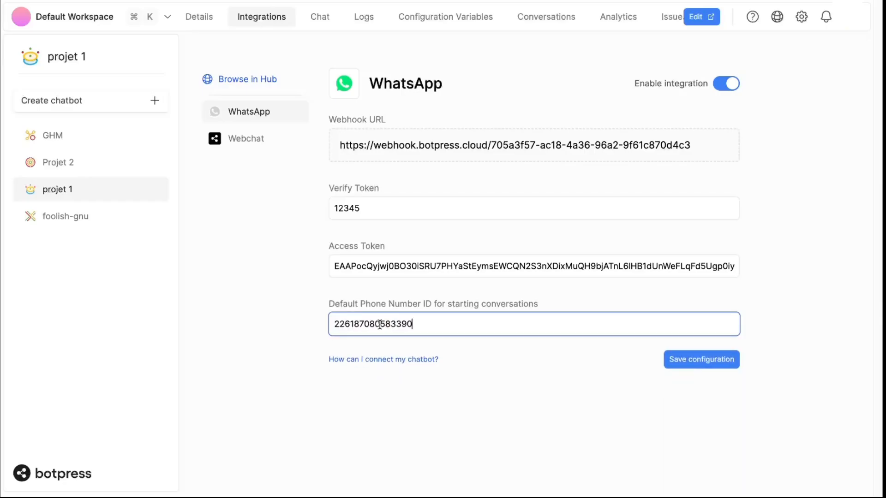
pyautogui.click(699, 360)
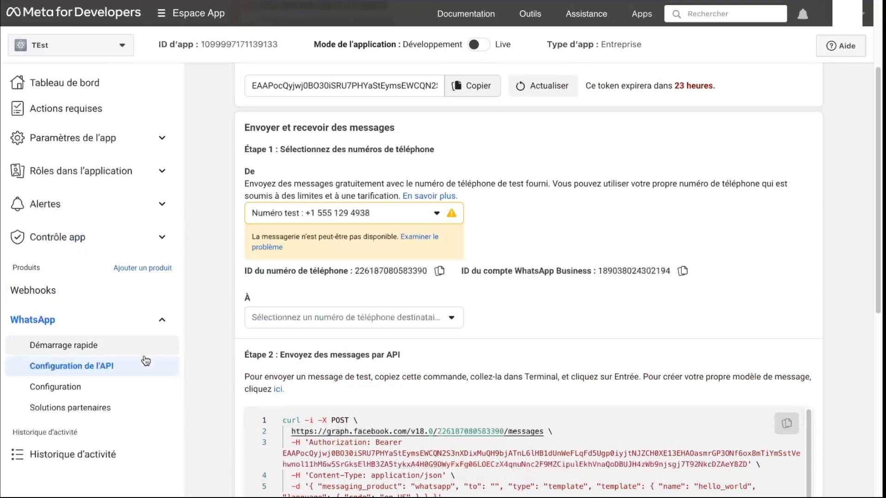
pyautogui.click(67, 388)
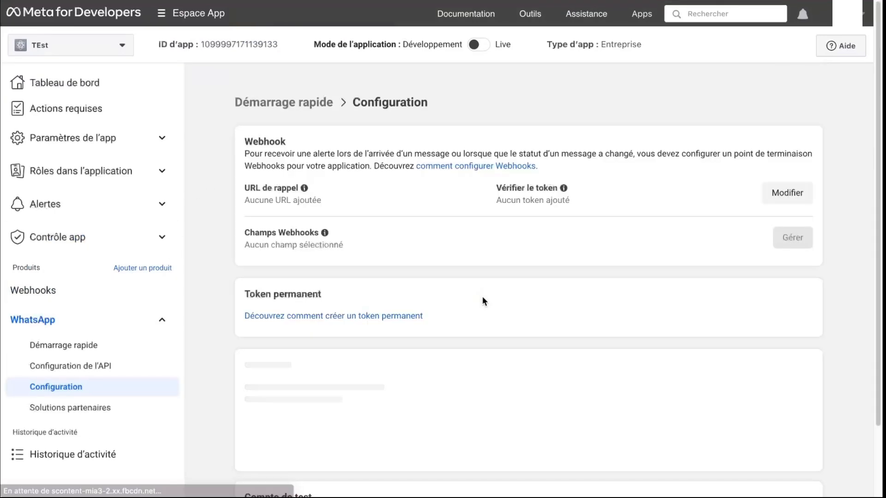
pyautogui.click(778, 196)
pyautogui.click(433, 177)
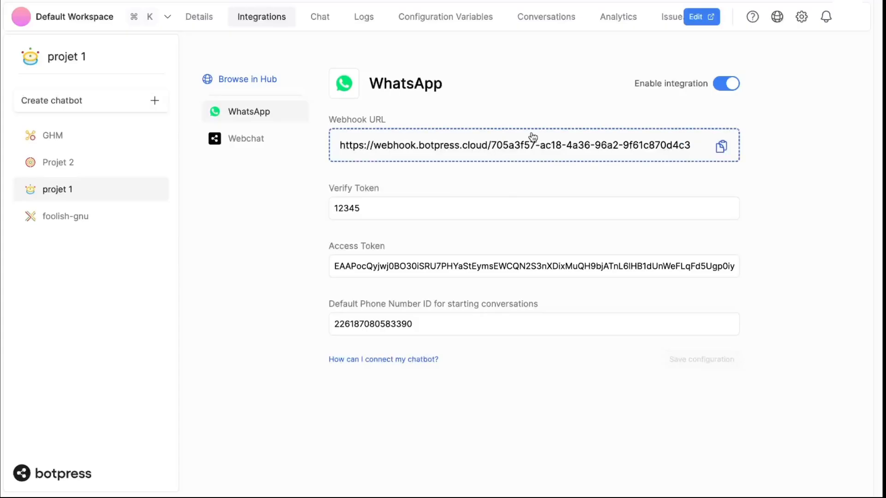
pyautogui.hotkey('ctrl', 'v')
pyautogui.click(342, 218)
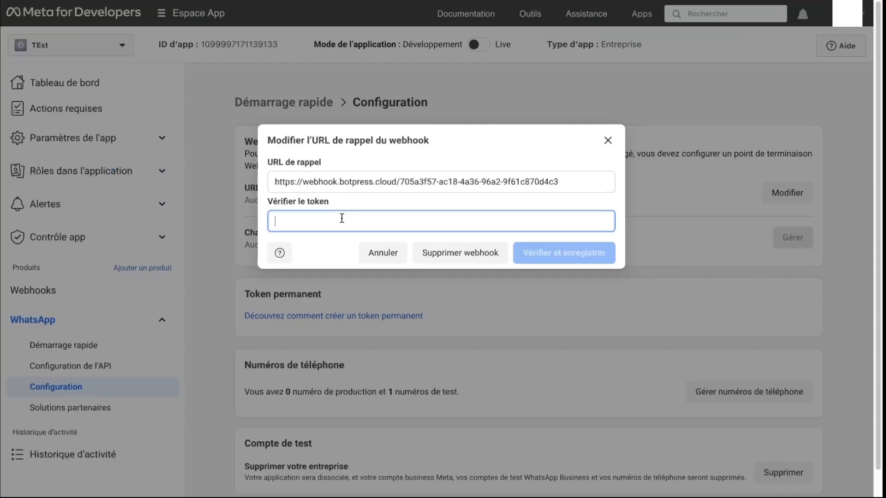
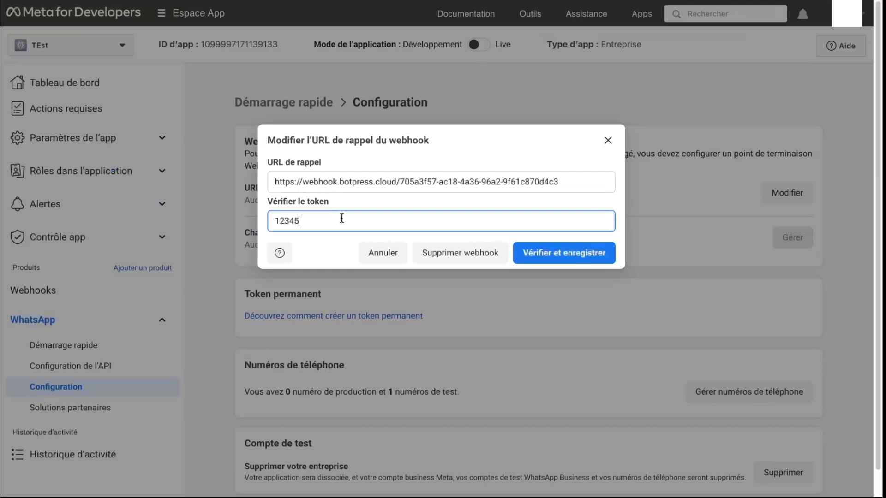
pyautogui.click(563, 258)
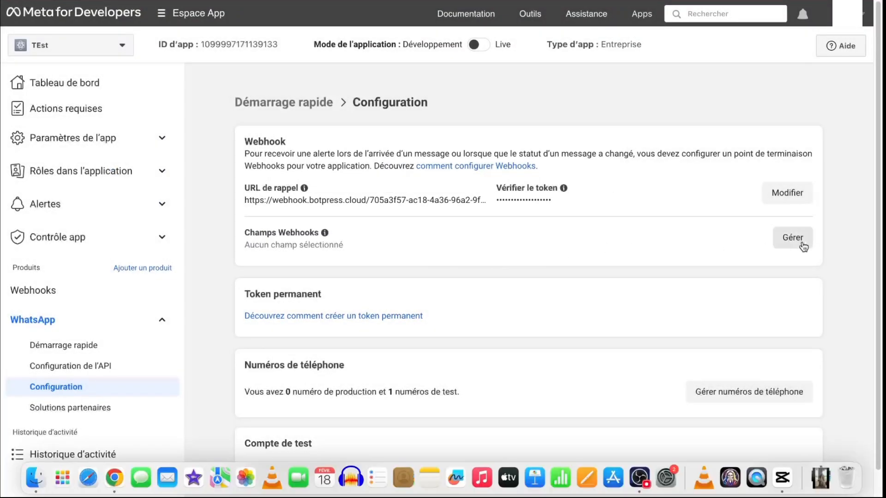
# Tick S'abonner for the messages field under Champs Webhooks and click Terminé.
pyautogui.click(803, 247)
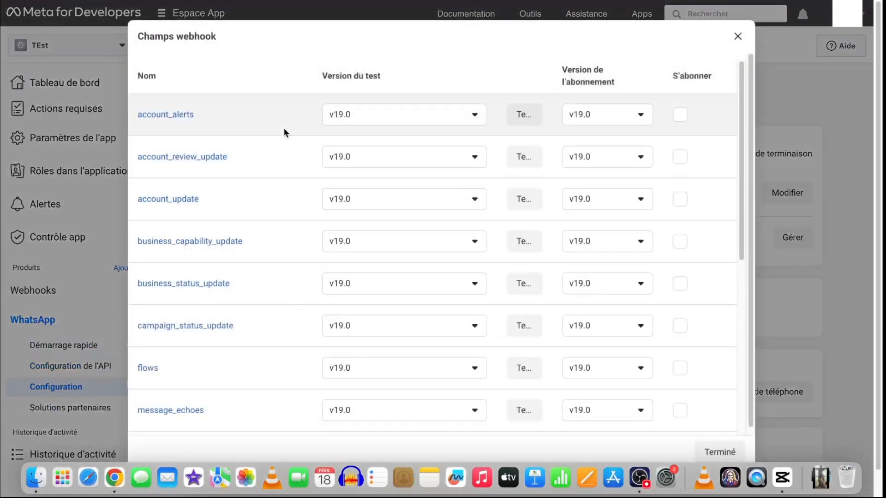
pyautogui.scroll(-10, 679, 211)
pyautogui.click(679, 208)
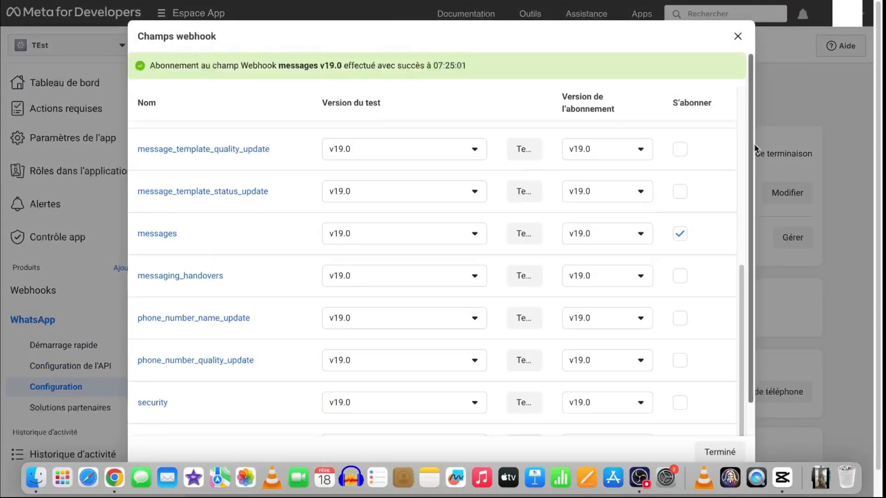
pyautogui.click(715, 450)
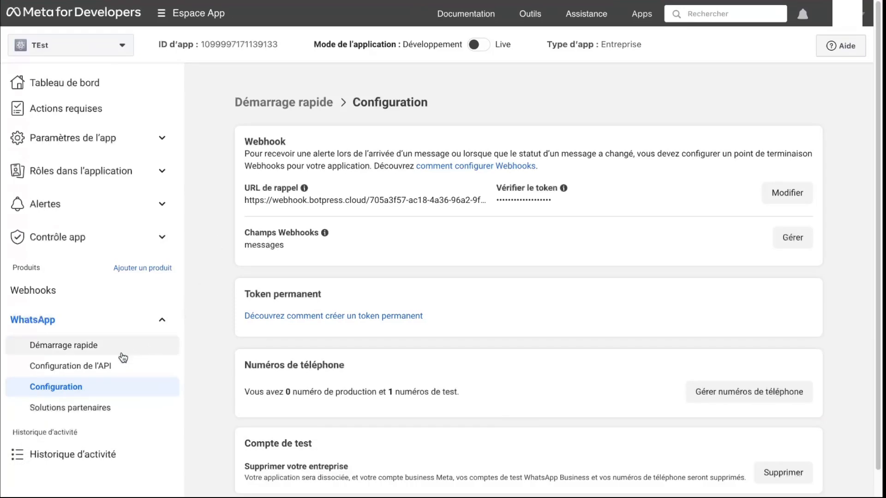
# Add a French (+33) recipient number and confirm it with the code received on WhatsApp.
pyautogui.click(86, 375)
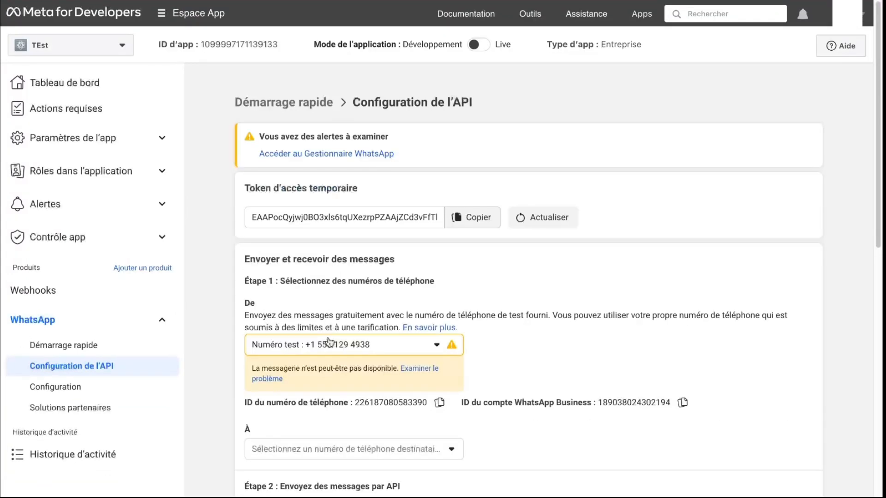
pyautogui.scroll(-1, 329, 343)
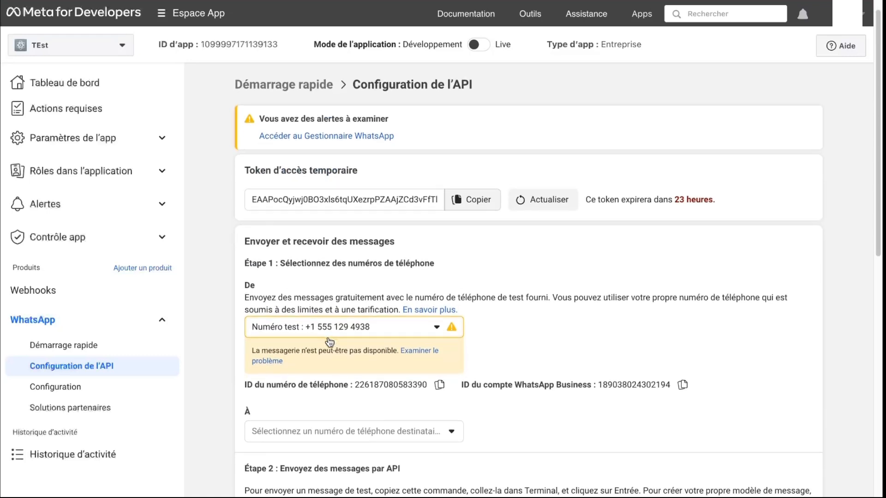
pyautogui.scroll(-3, 328, 342)
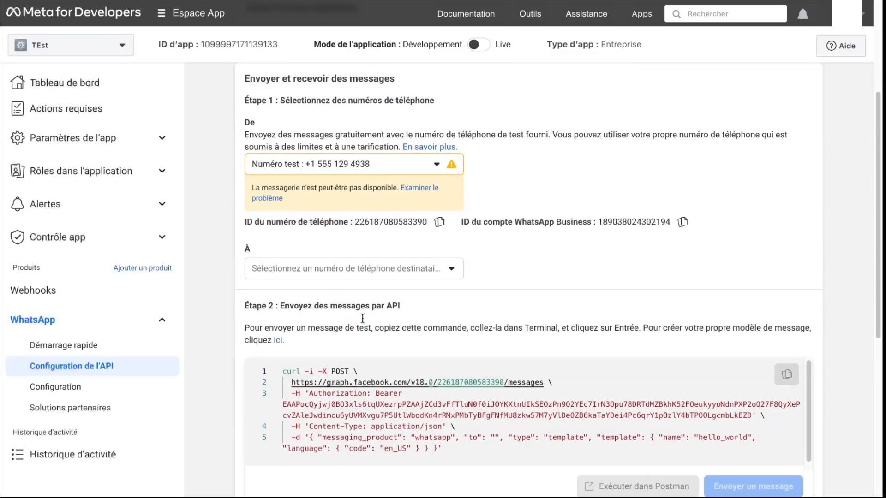
pyautogui.click(412, 277)
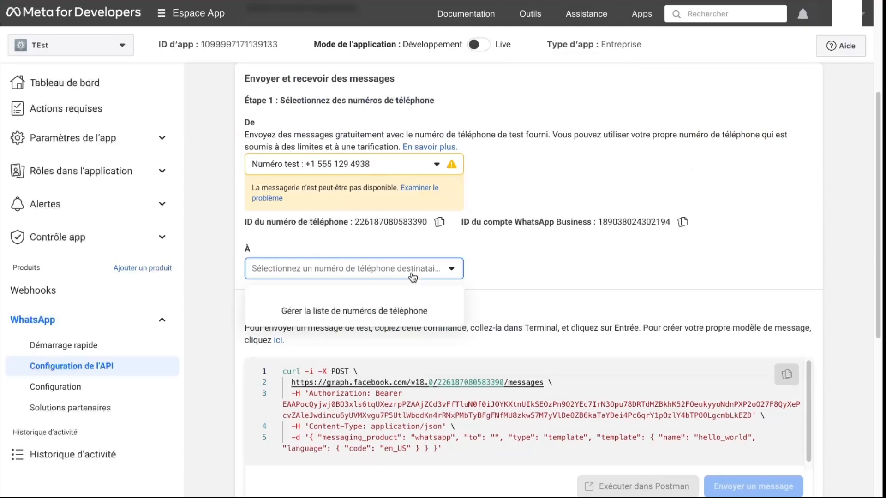
pyautogui.click(331, 314)
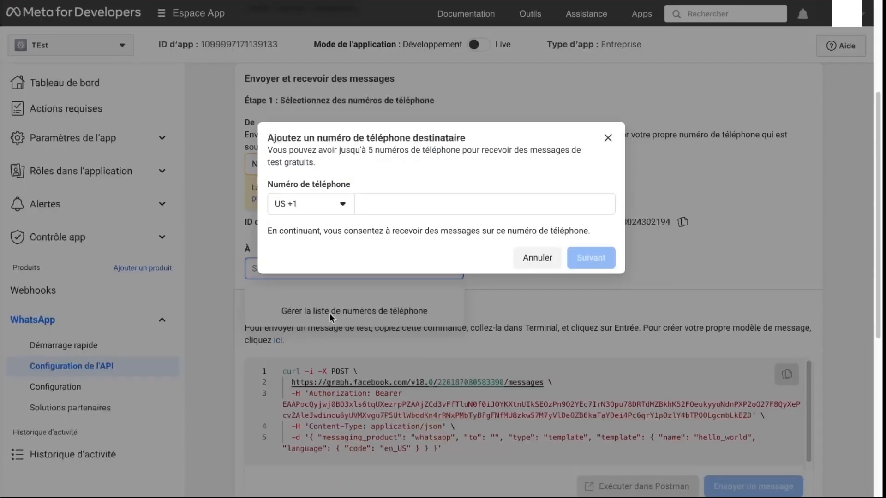
pyautogui.click(344, 206)
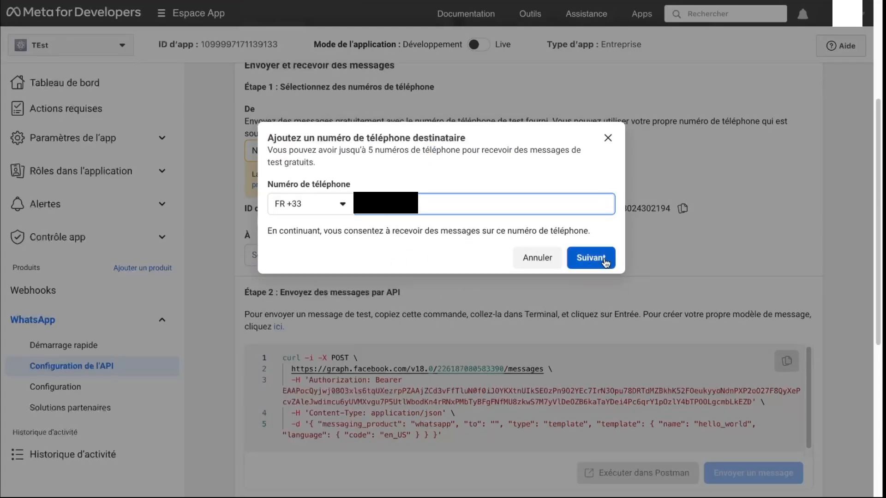
pyautogui.click(605, 259)
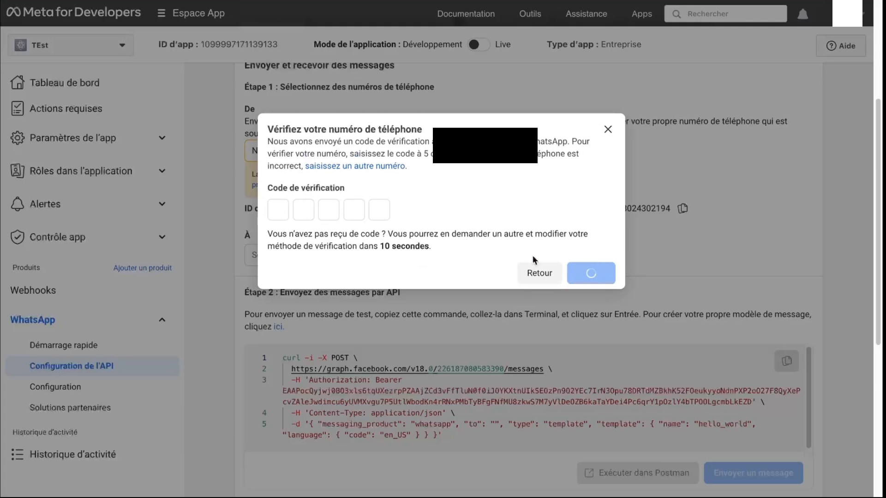
pyautogui.click(312, 210)
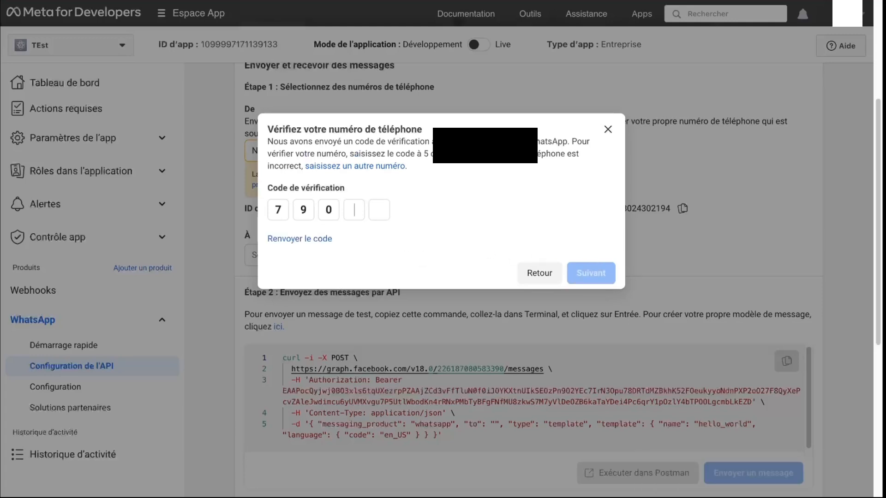
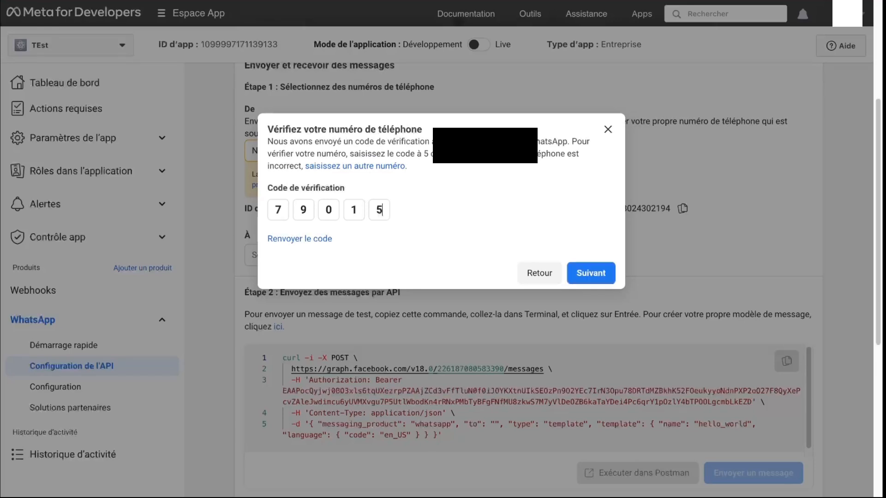
pyautogui.click(572, 273)
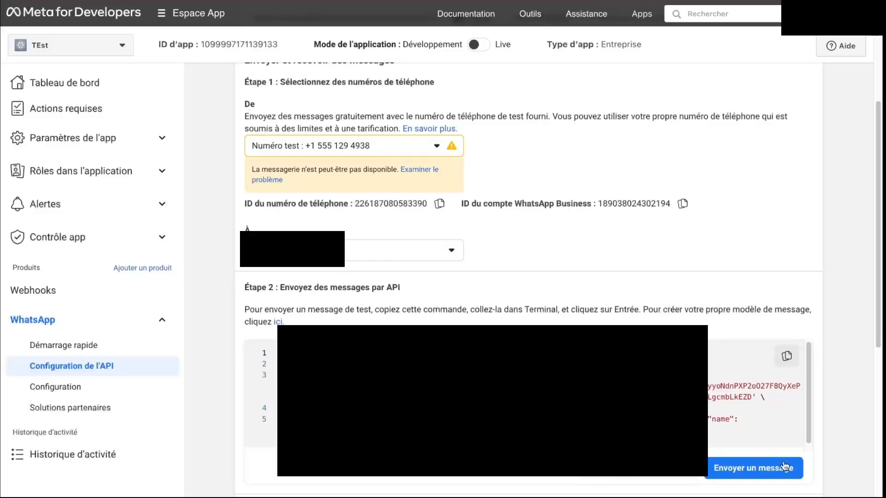
pyautogui.click(744, 473)
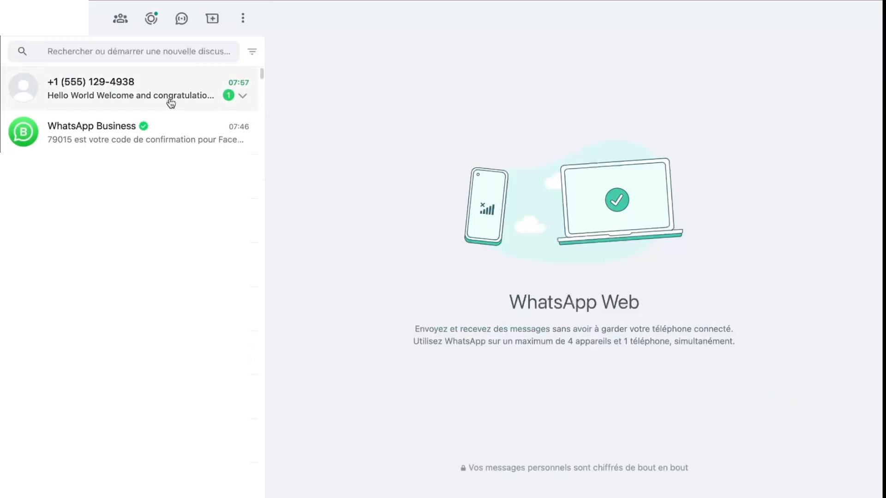
pyautogui.click(170, 99)
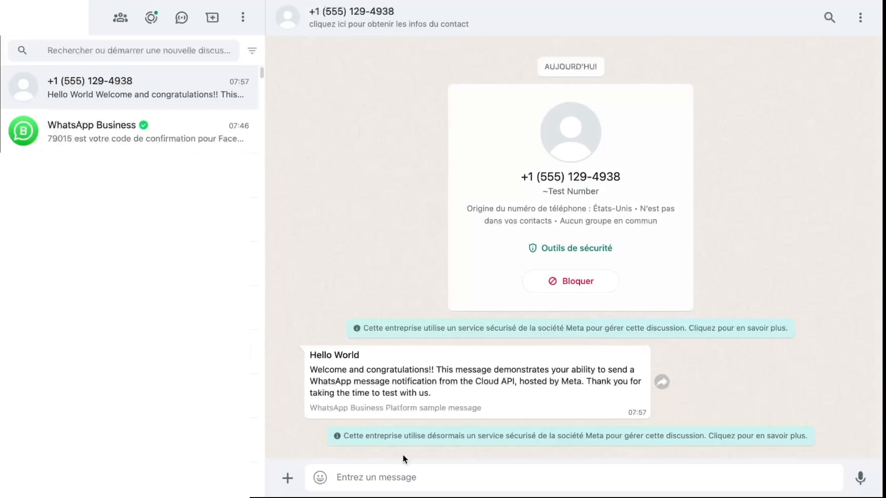
# Send 'hey' to the test number in WhatsApp Web.
pyautogui.write('hey')
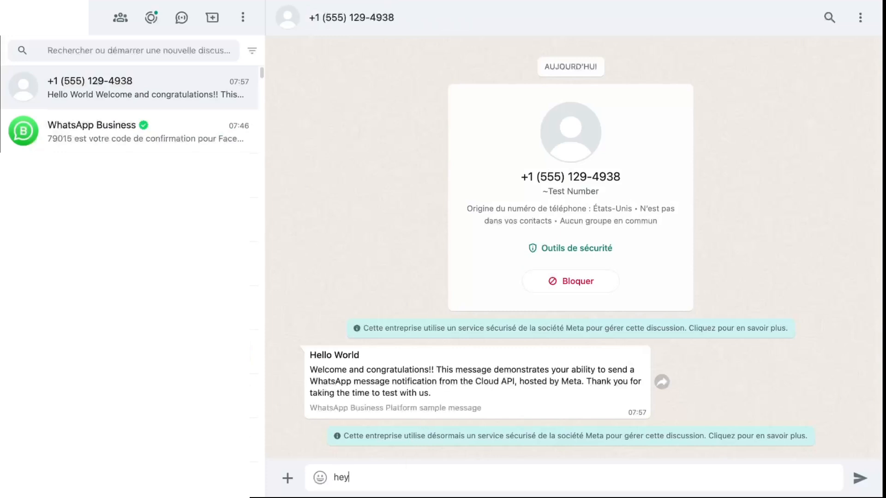
pyautogui.press('Return')
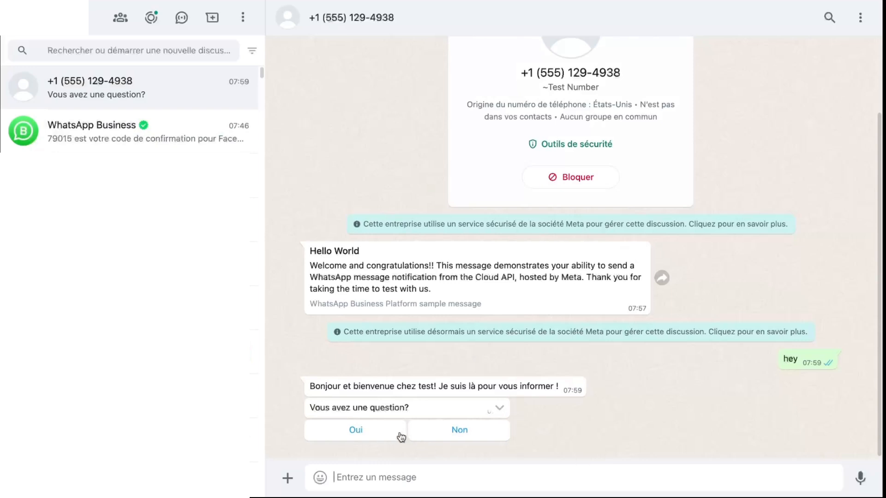
# Reply Oui to the bot, send the choice "Quel est le code Wifi?", then answer Non.
pyautogui.click(377, 432)
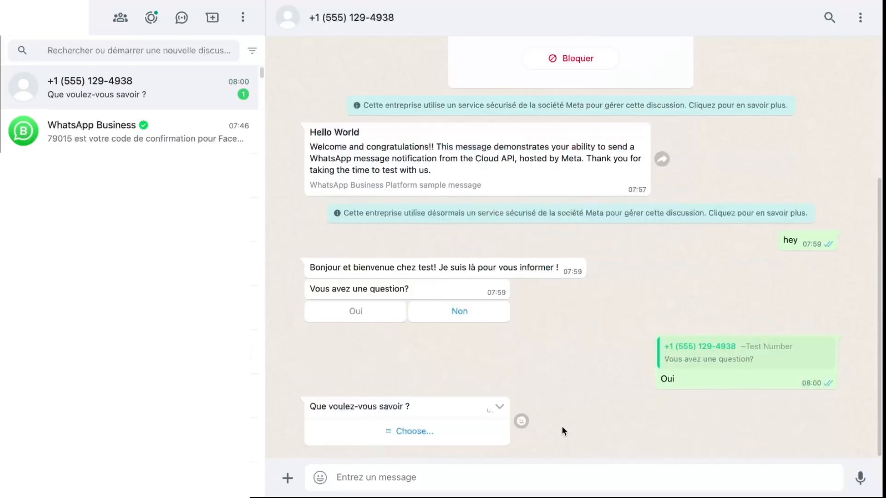
pyautogui.click(420, 433)
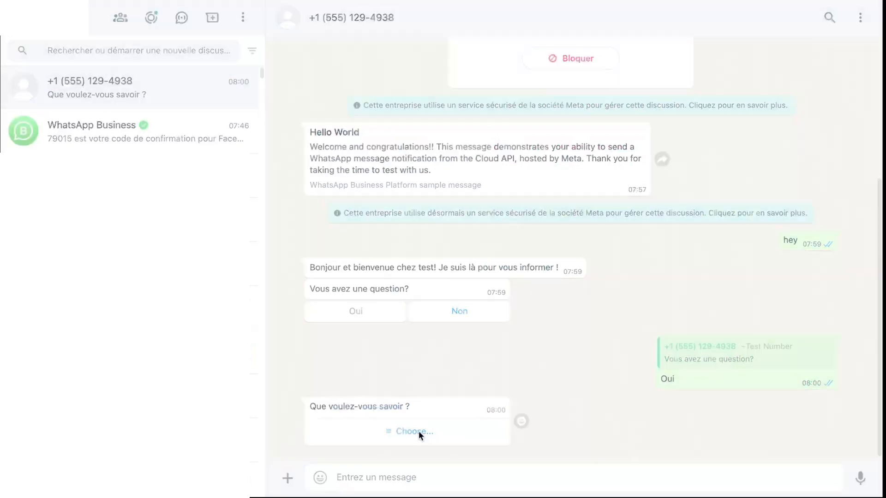
pyautogui.click(561, 93)
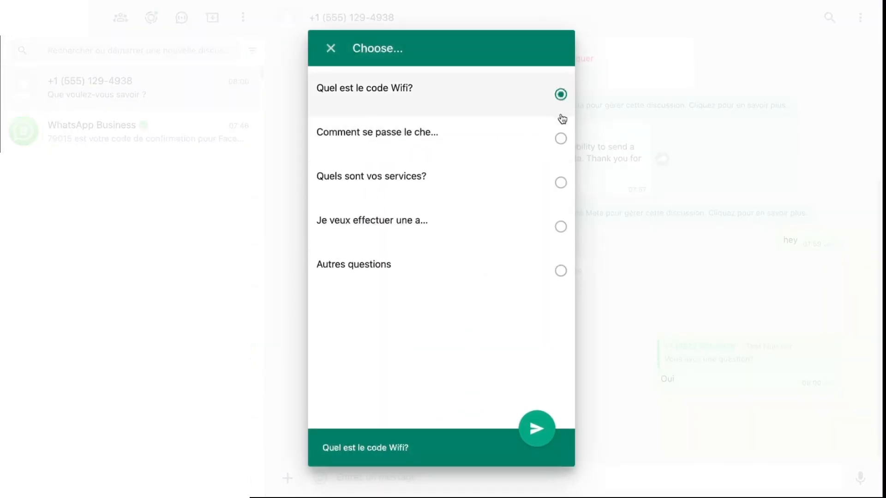
pyautogui.click(548, 430)
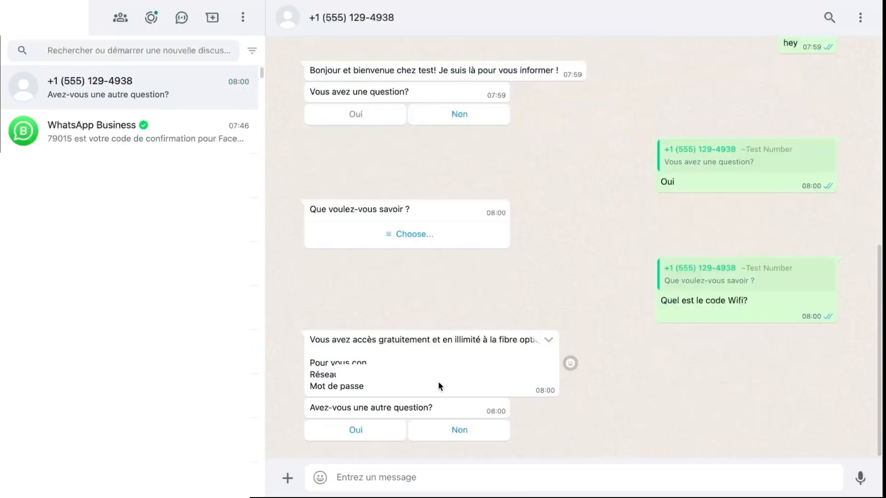
pyautogui.click(436, 431)
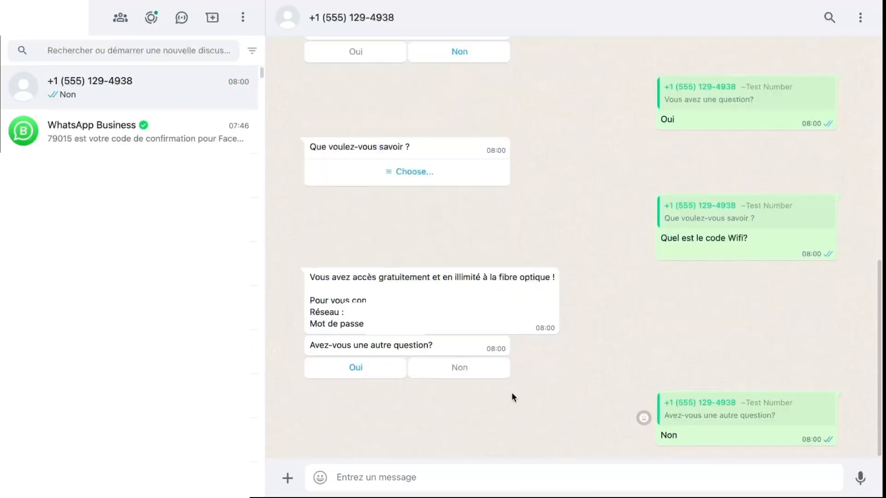